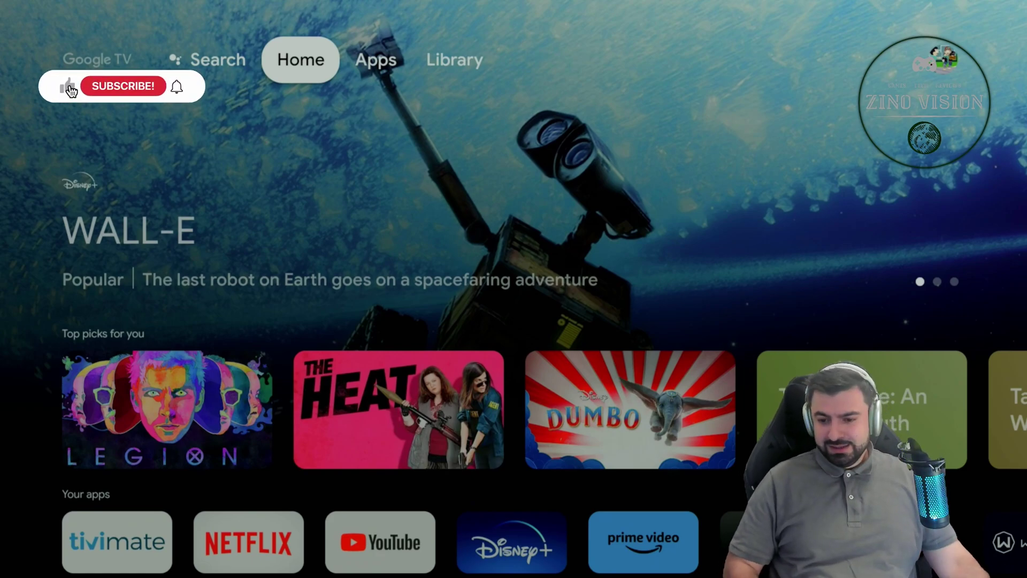
Open the full list of installed apps from the home screen and go to Downloader
{"action": "key", "text": "Down"}
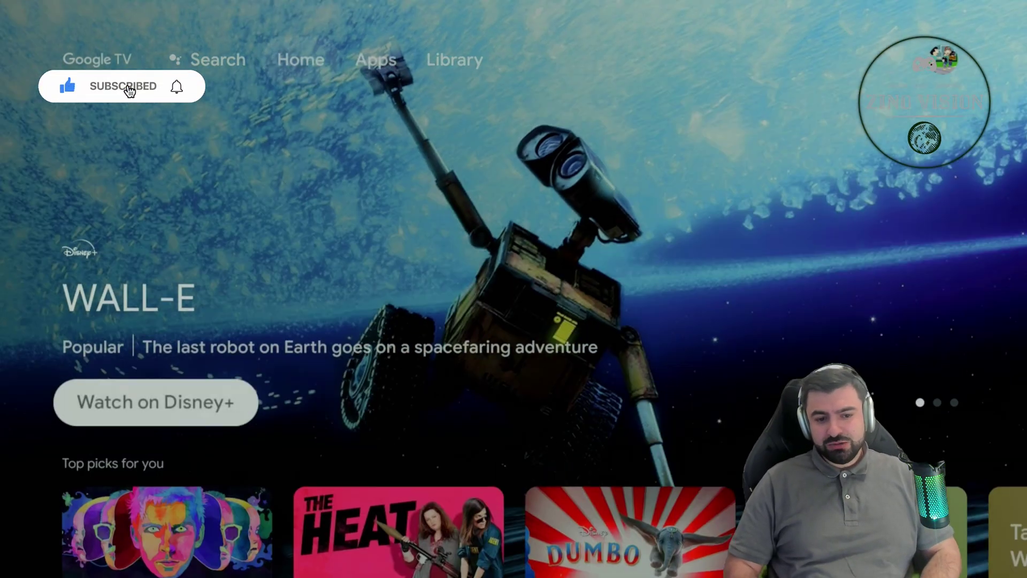
{"action": "key", "text": "Down"}
{"action": "key", "text": "Right"}
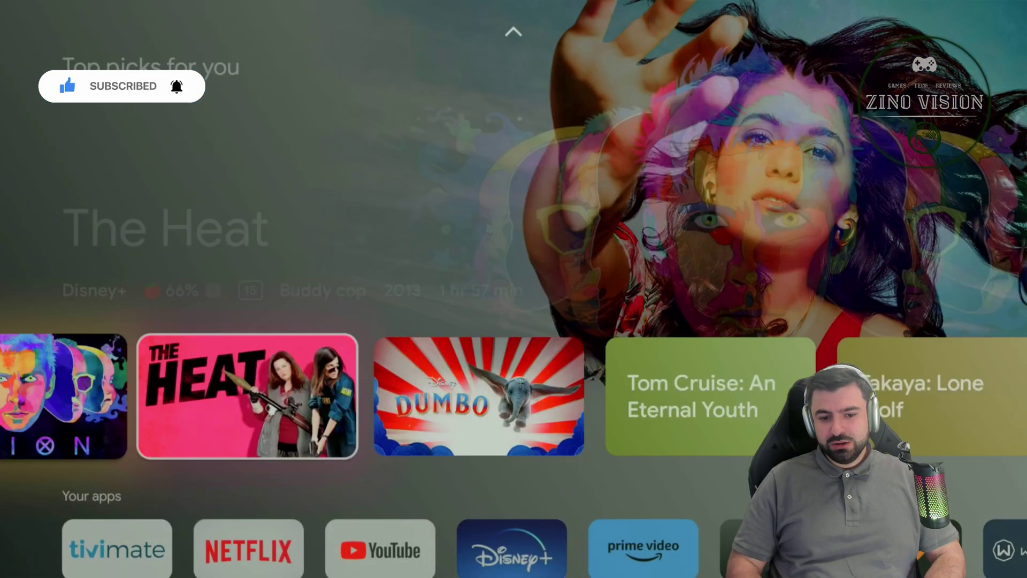
{"action": "key", "text": "Down"}
{"action": "key", "text": "Down"}
{"action": "key", "text": "Up"}
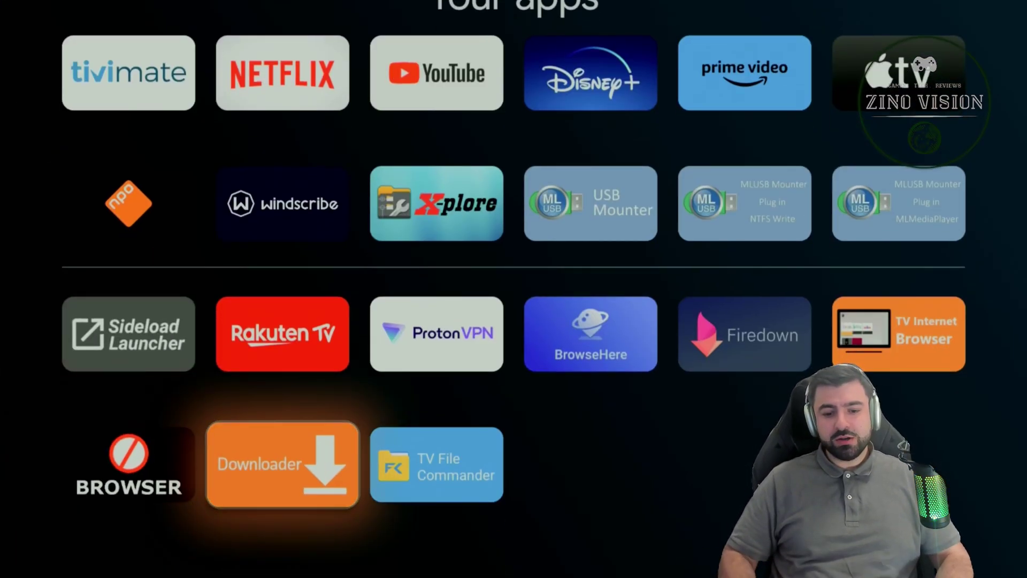
{"action": "key", "text": "Return"}
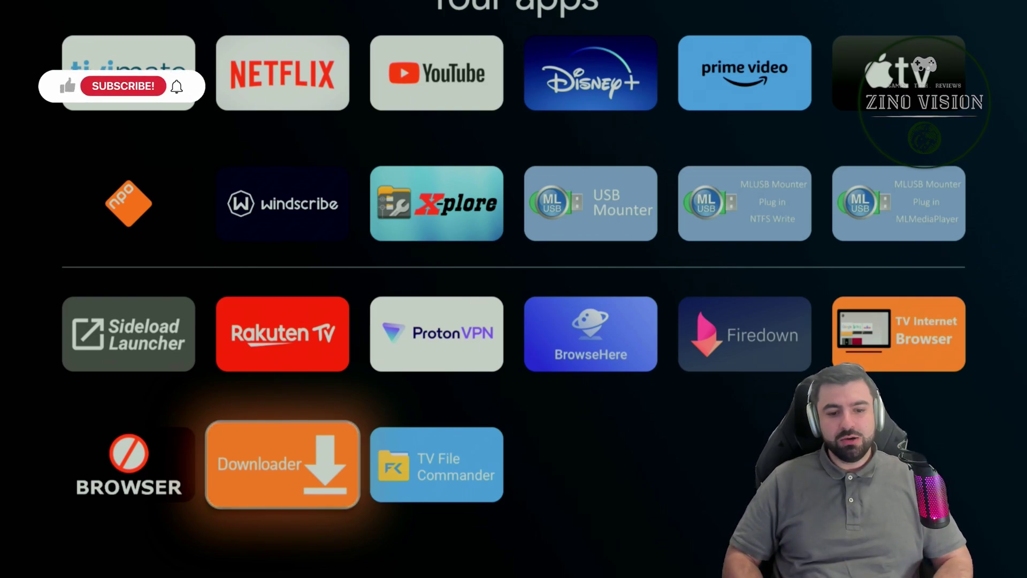
{"action": "key", "text": "Return"}
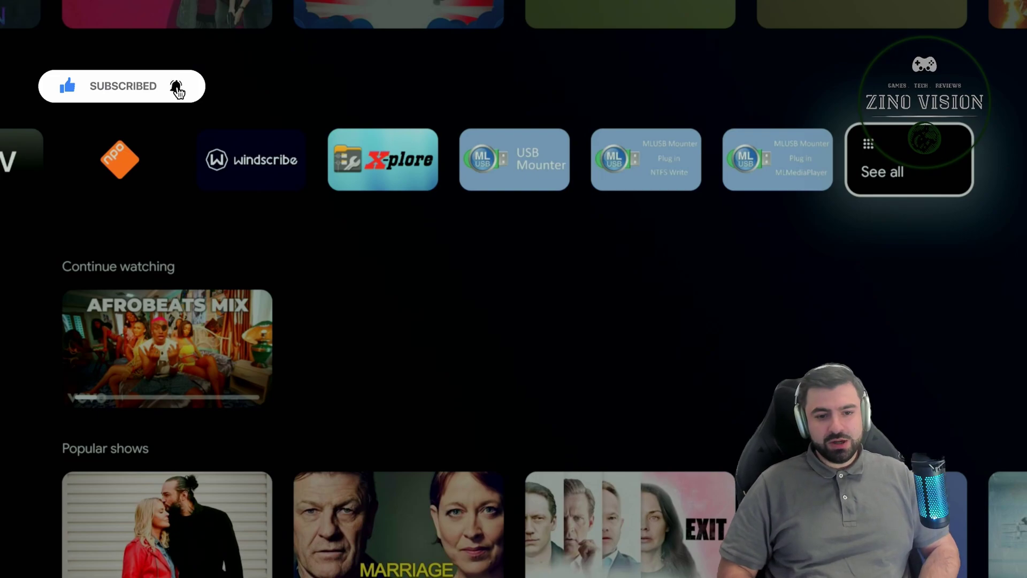
Reopen the full app list and check which options are offered for Downloader
{"action": "key", "text": "Down"}
{"action": "key", "text": "Up"}
{"action": "key", "text": "Return"}
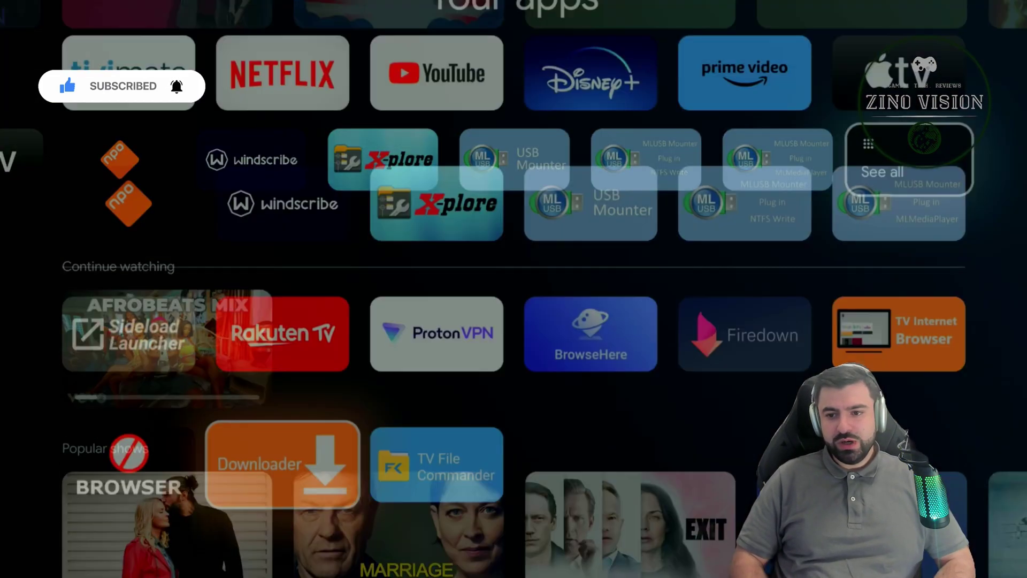
{"action": "key", "text": "Return"}
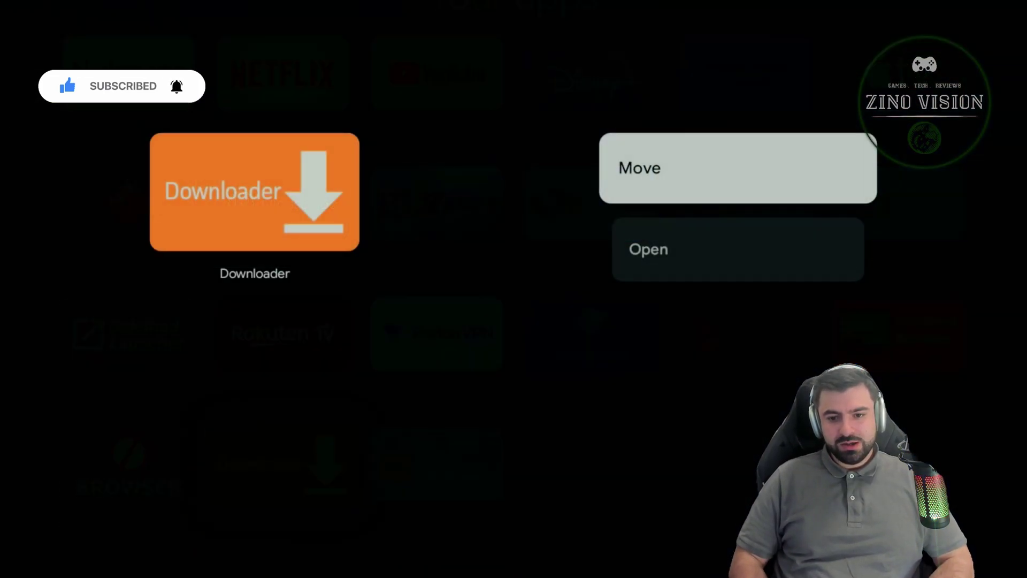
{"action": "key", "text": "Down"}
{"action": "key", "text": "Up"}
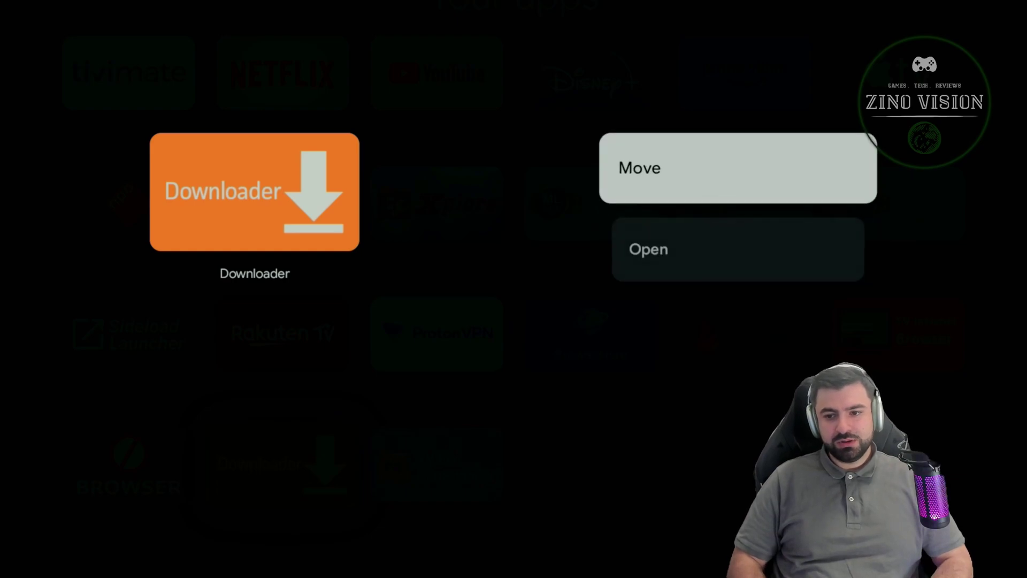
{"action": "key", "text": "Escape"}
Return to the home screen and open Downloader's details page in the system's app settings
{"action": "key", "text": "Up"}
{"action": "key", "text": "Up"}
{"action": "key", "text": "Up"}
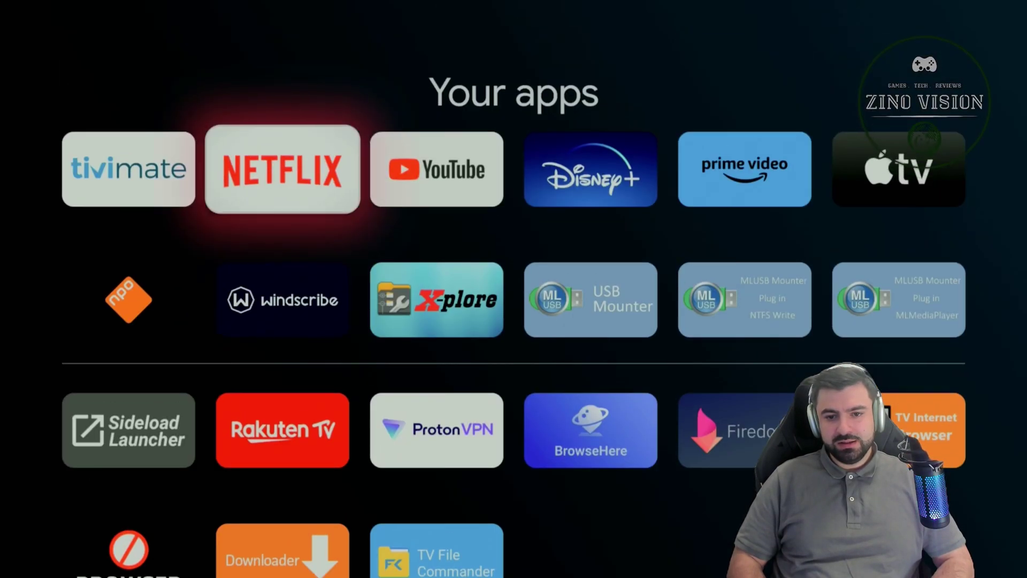
{"action": "key", "text": "Right"}
{"action": "key", "text": "Right"}
{"action": "key", "text": "Right"}
{"action": "key", "text": "Right"}
{"action": "key", "text": "Escape"}
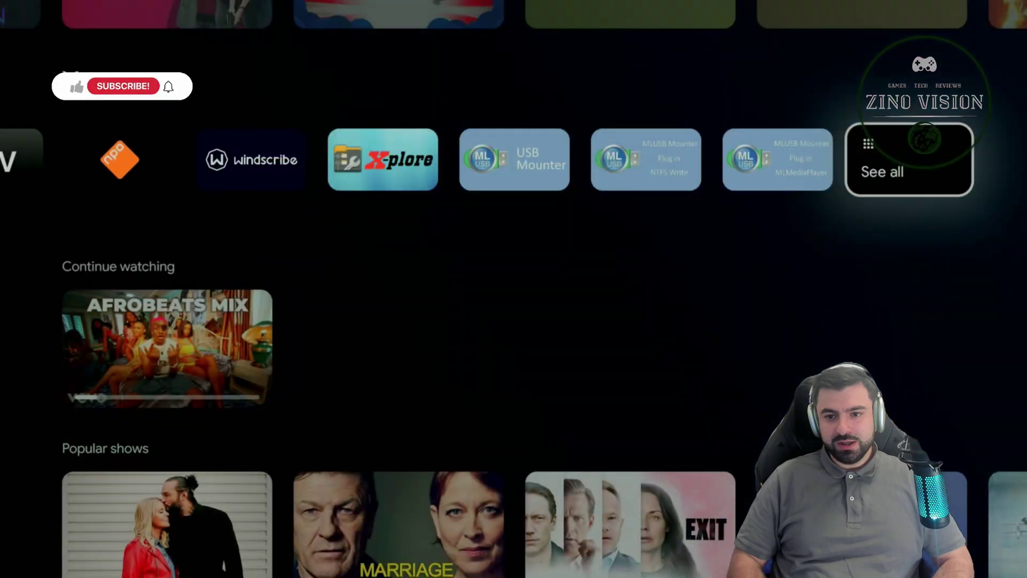
{"action": "key", "text": "Up"}
{"action": "key", "text": "Up"}
{"action": "key", "text": "Up"}
{"action": "key", "text": "Right"}
{"action": "key", "text": "Right"}
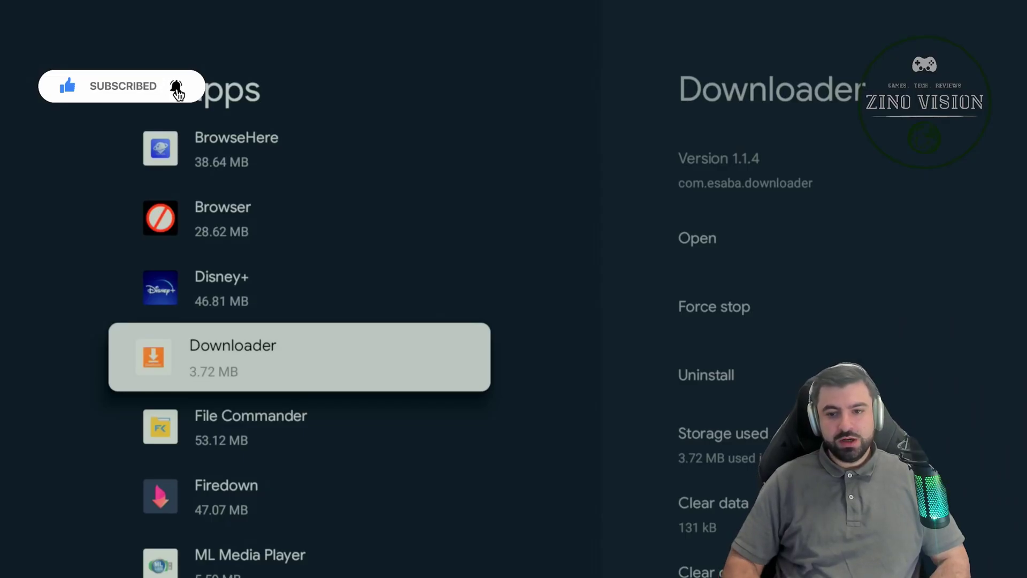
{"action": "key", "text": "Return"}
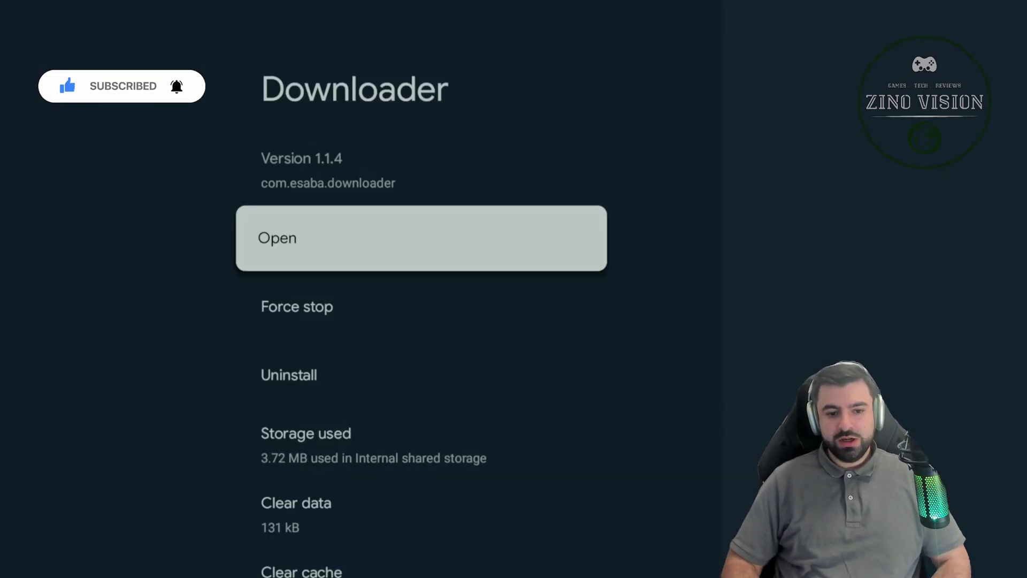
Uninstall the Downloader app and confirm its removal for all users
{"action": "key", "text": "Down"}
{"action": "key", "text": "Down"}
{"action": "key", "text": "Return"}
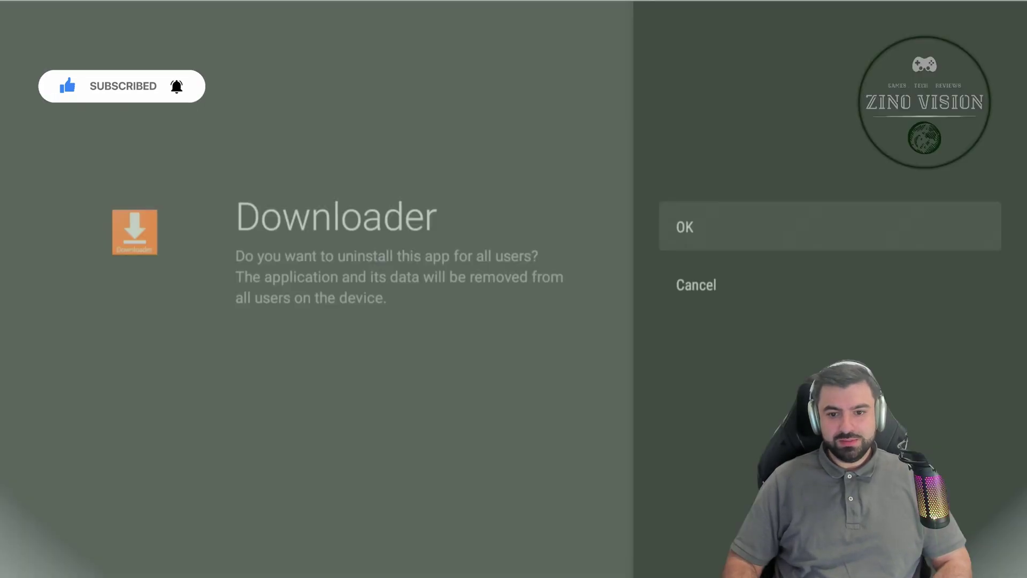
{"action": "key", "text": "Return"}
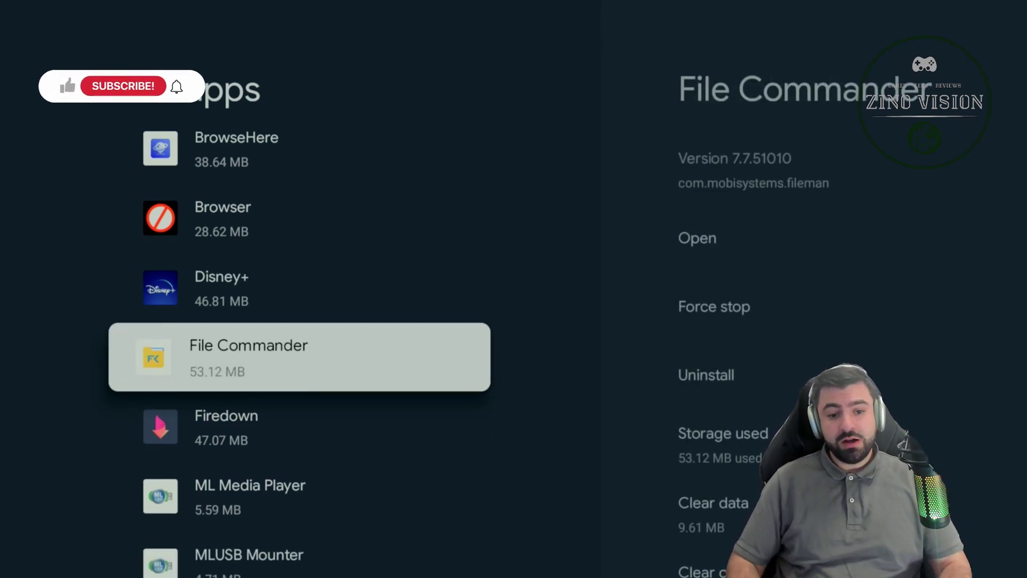
Uninstall the File Commander app from its details page and confirm the removal
{"action": "key", "text": "Return"}
{"action": "key", "text": "Down"}
{"action": "key", "text": "Down"}
{"action": "key", "text": "Return"}
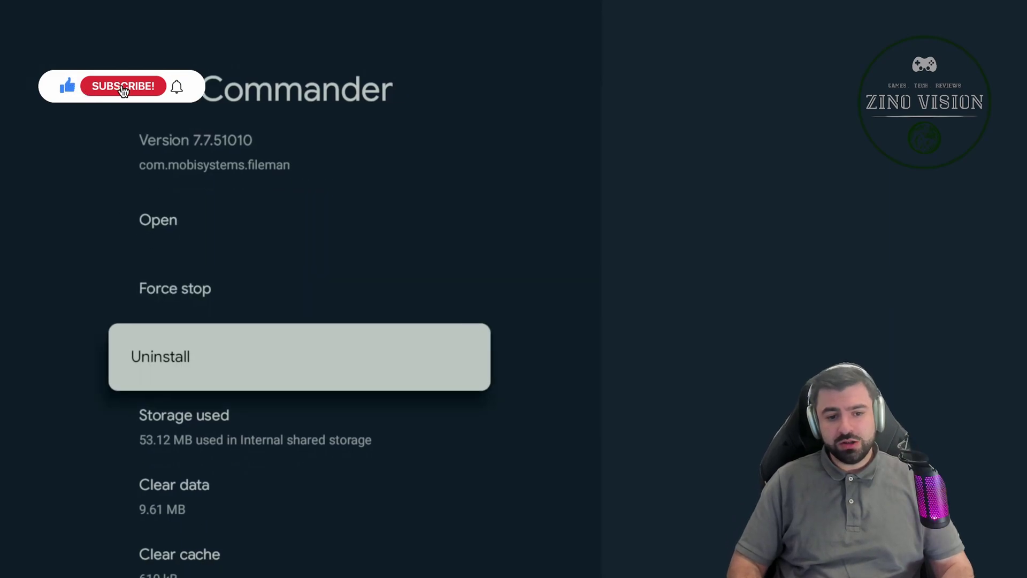
{"action": "key", "text": "Return"}
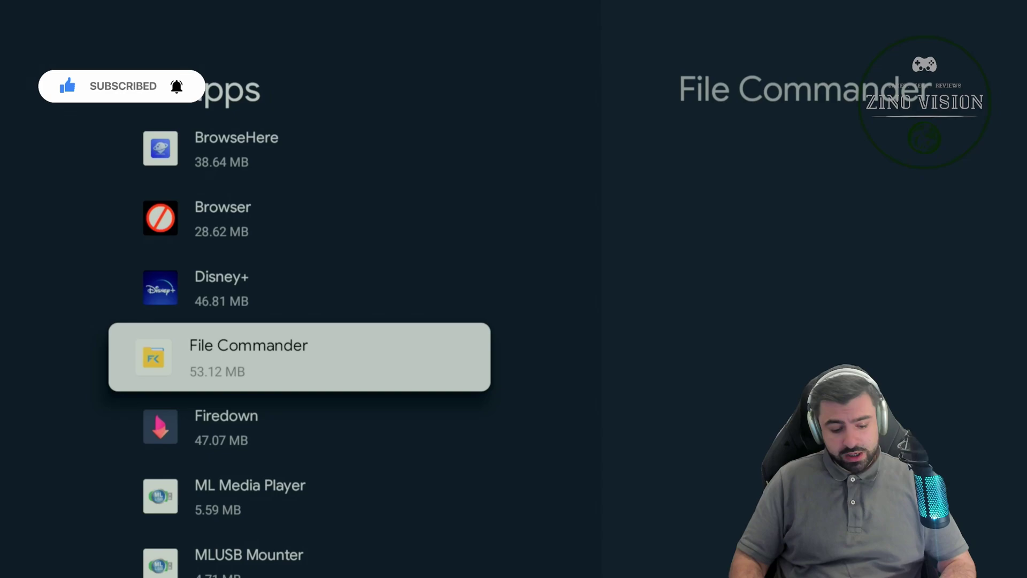
Return to the home screen and open the search for apps and games in the Apps section
{"action": "key", "text": "Home"}
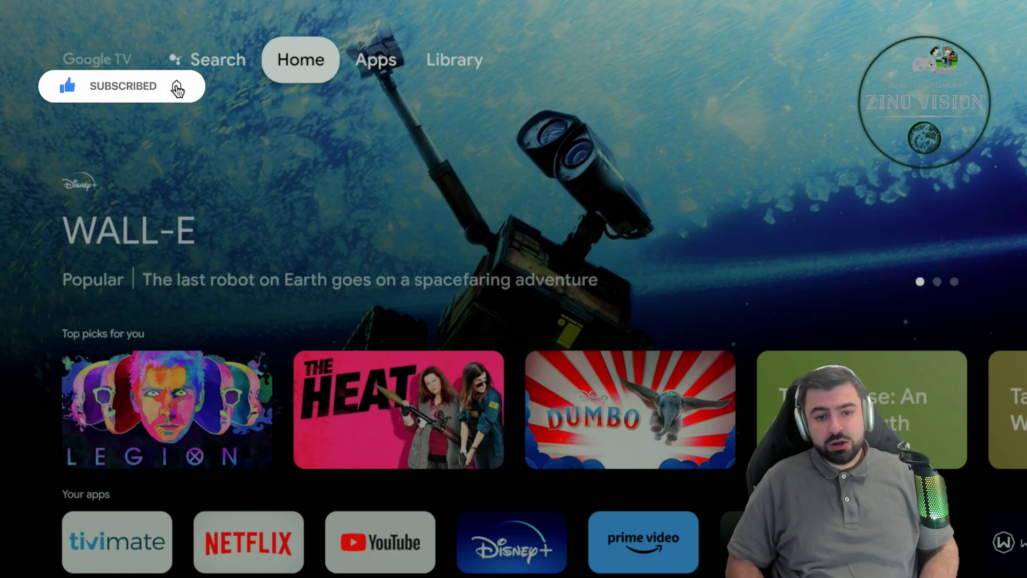
{"action": "key", "text": "Right"}
{"action": "key", "text": "Down"}
{"action": "key", "text": "Down"}
{"action": "key", "text": "Down"}
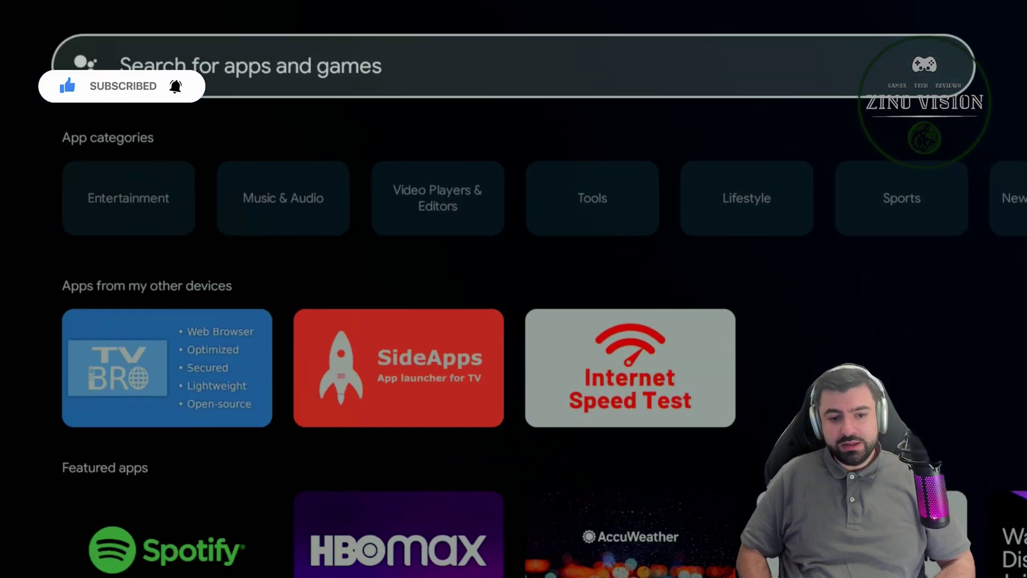
{"action": "key", "text": "Return"}
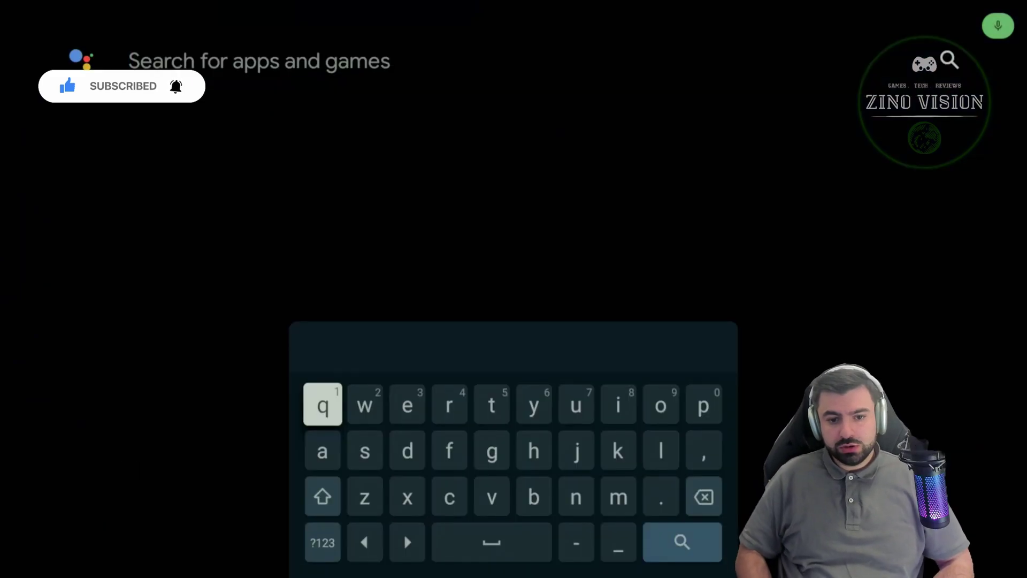
{"action": "key", "text": "Right"}
{"action": "key", "text": "Right"}
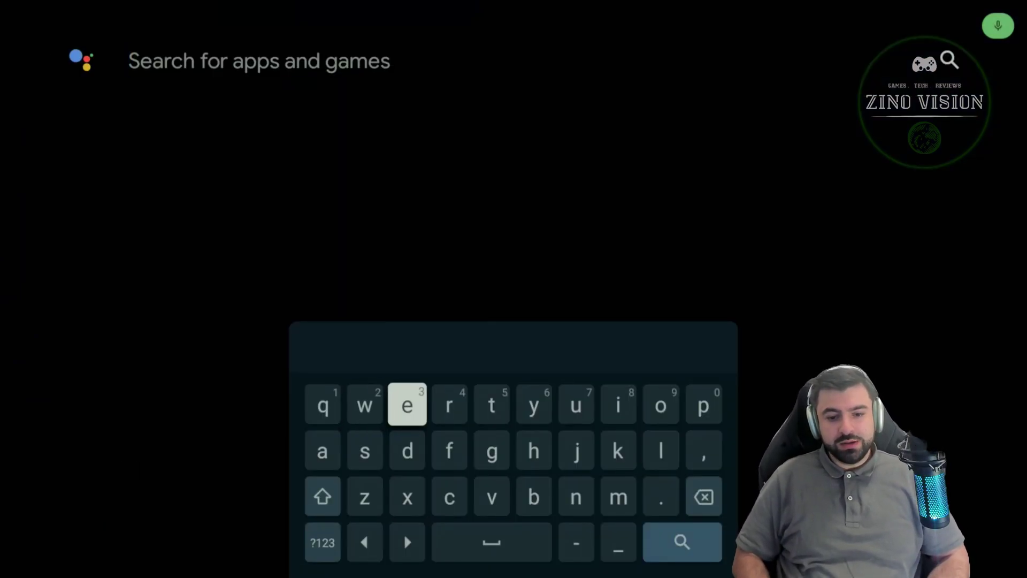
{"action": "key", "text": "Escape"}
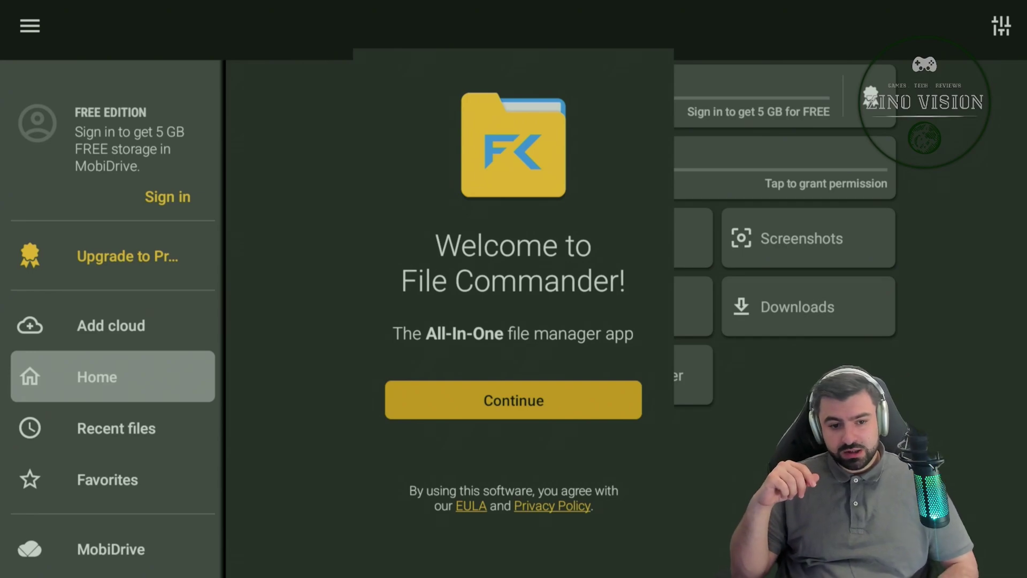
Switch to File Commander and go through its welcome and introduction screens to reach its home screen
{"action": "key", "text": "Return"}
{"action": "key", "text": "Return"}
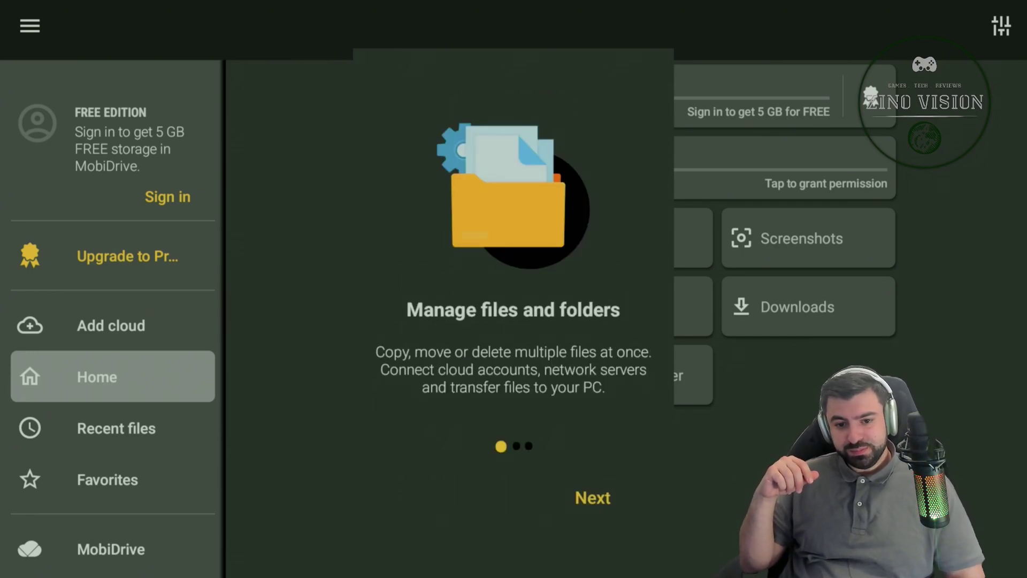
{"action": "key", "text": "Return"}
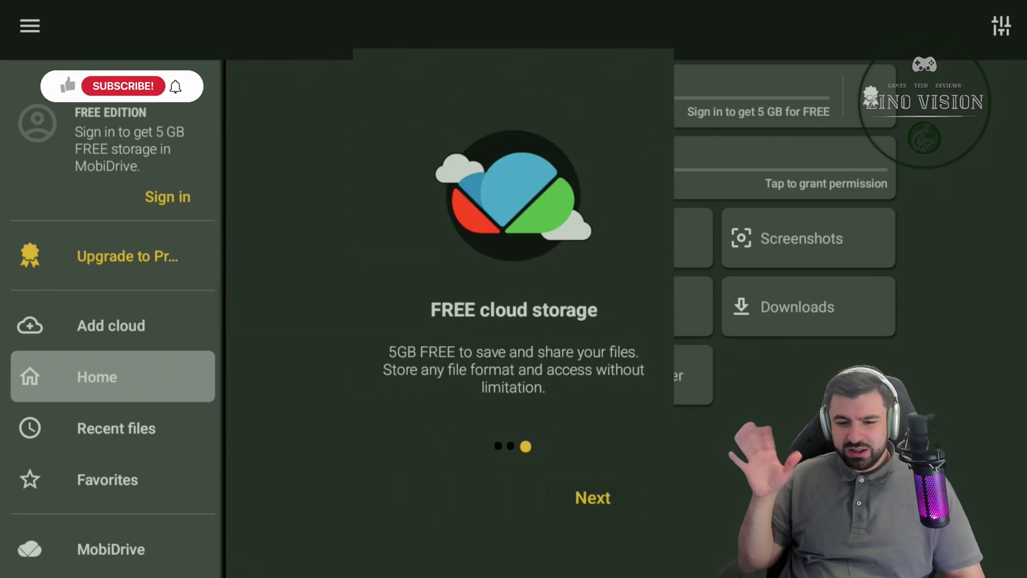
{"action": "key", "text": "Return"}
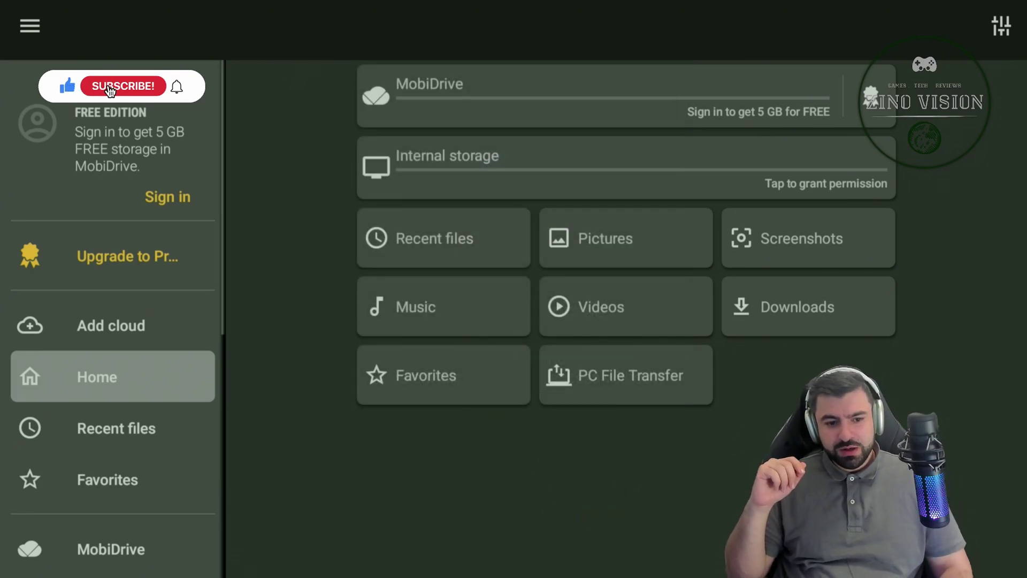
{"action": "key", "text": "Return"}
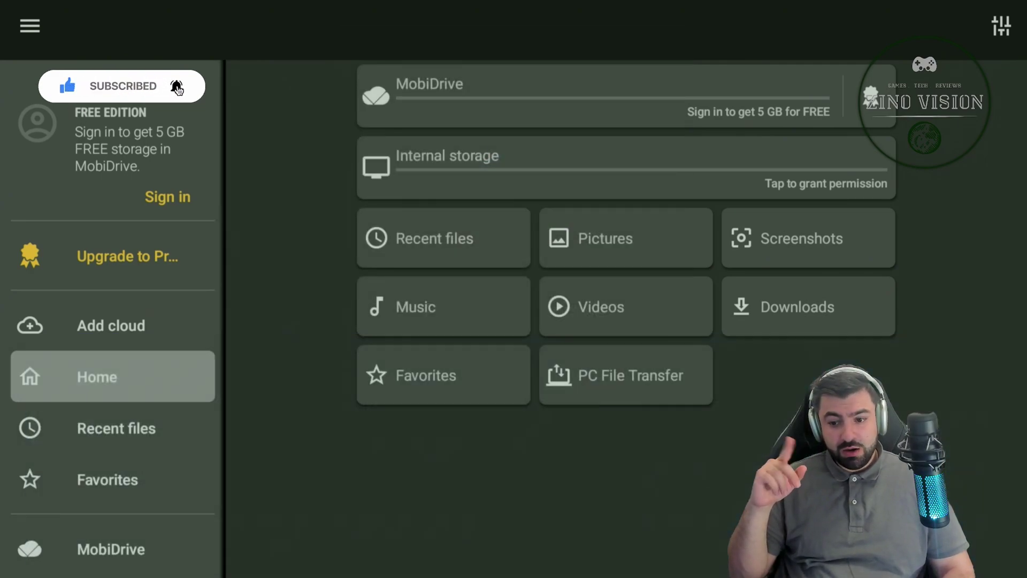
Open the cloud services that can be added in File Commander and choose Google Drive
{"action": "key", "text": "Up"}
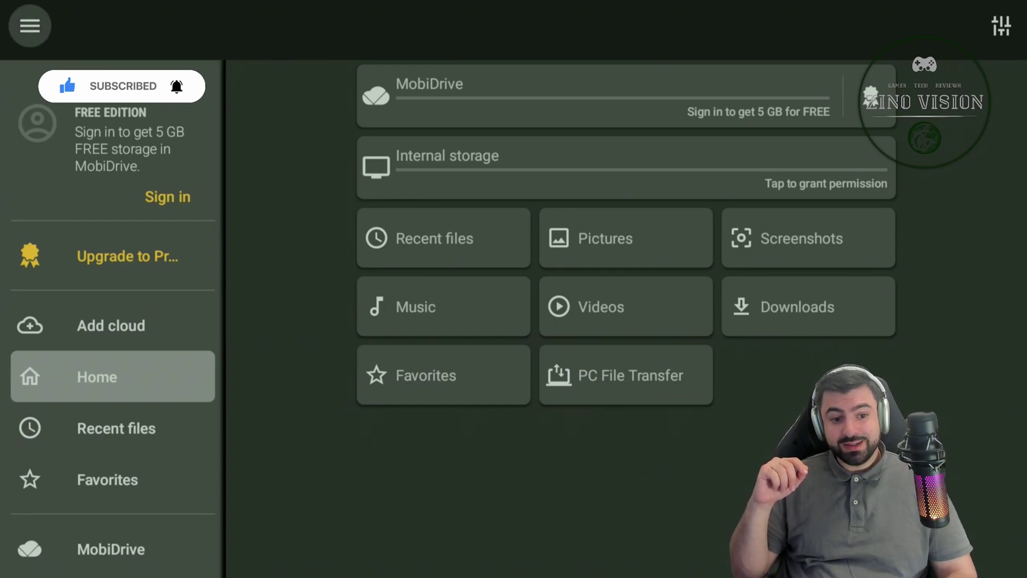
{"action": "key", "text": "Down"}
{"action": "key", "text": "Down"}
{"action": "key", "text": "Down"}
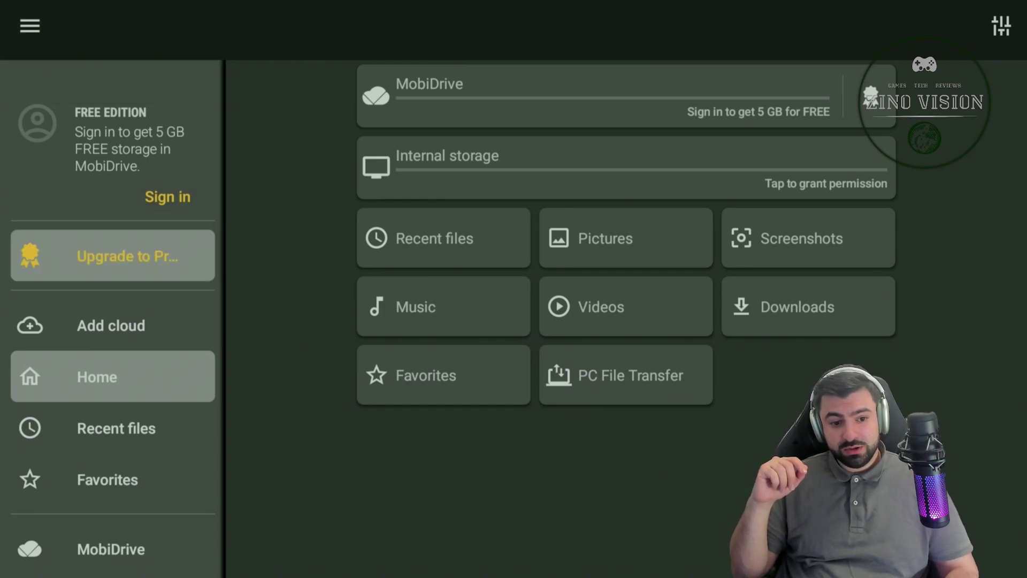
{"action": "key", "text": "Return"}
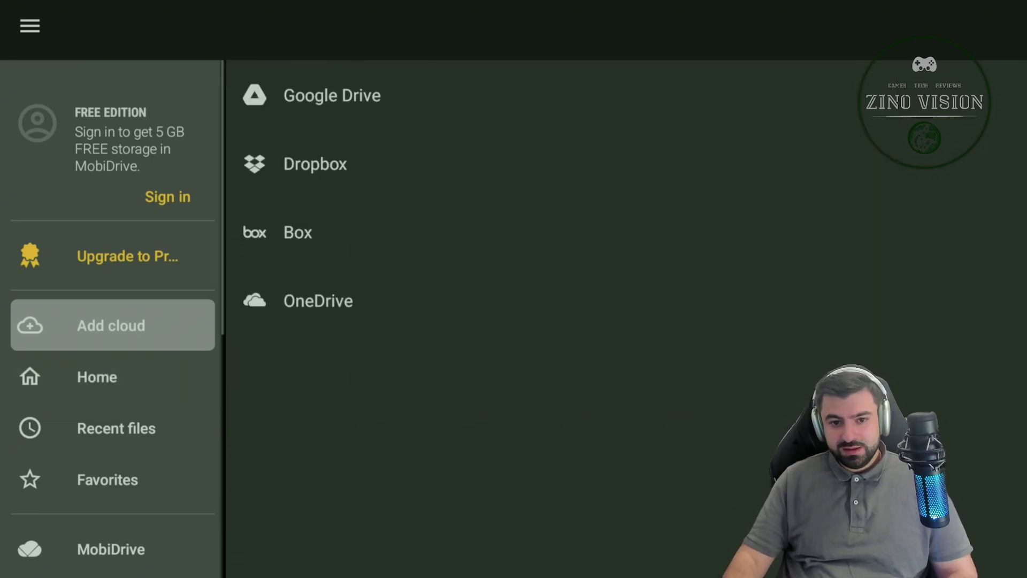
{"action": "key", "text": "Right"}
{"action": "key", "text": "Up"}
{"action": "key", "text": "Up"}
{"action": "key", "text": "Up"}
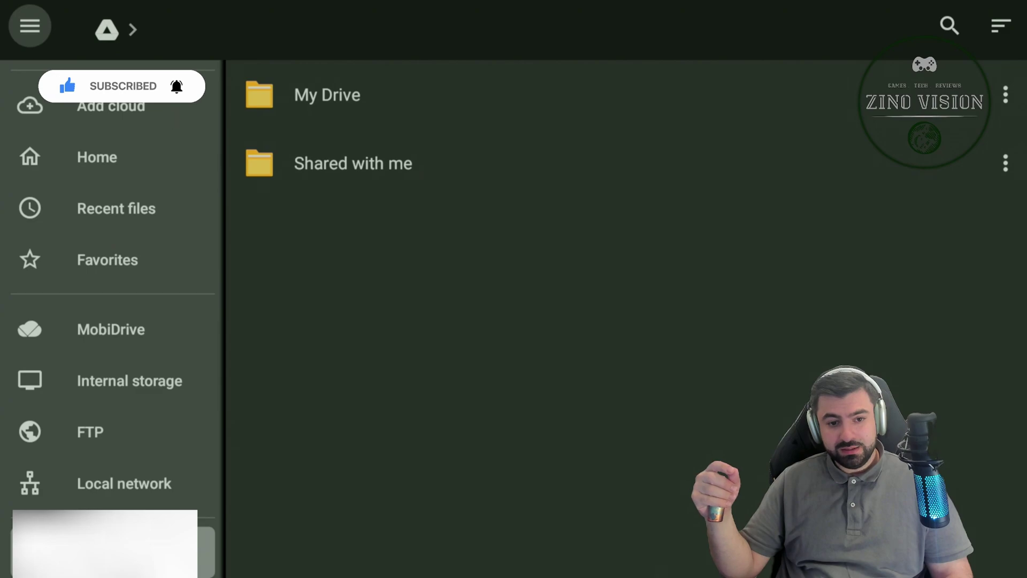
Open the My Drive folder of the connected Google Drive
{"action": "key", "text": "Right"}
{"action": "key", "text": "Right"}
{"action": "key", "text": "Down"}
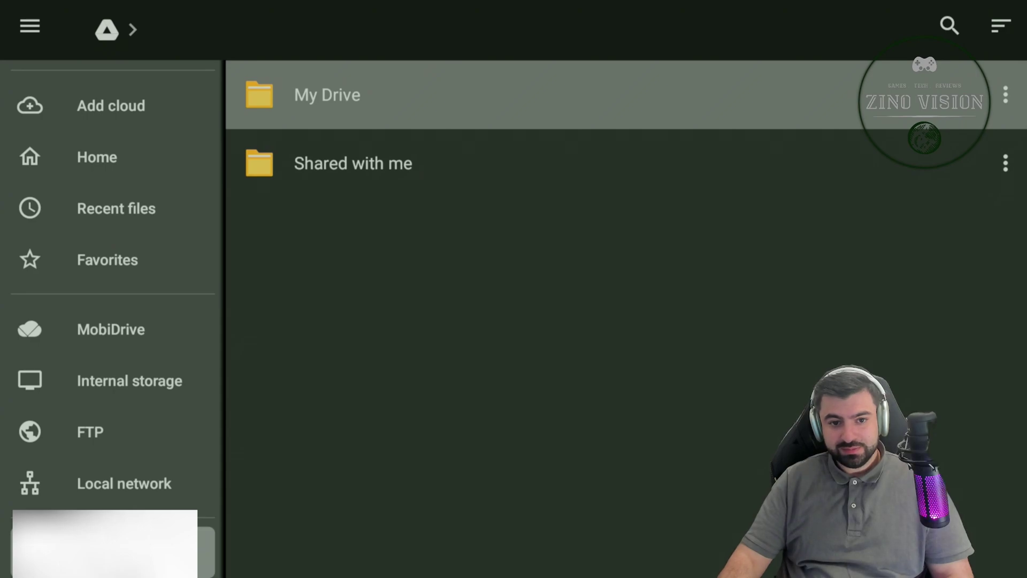
{"action": "key", "text": "Return"}
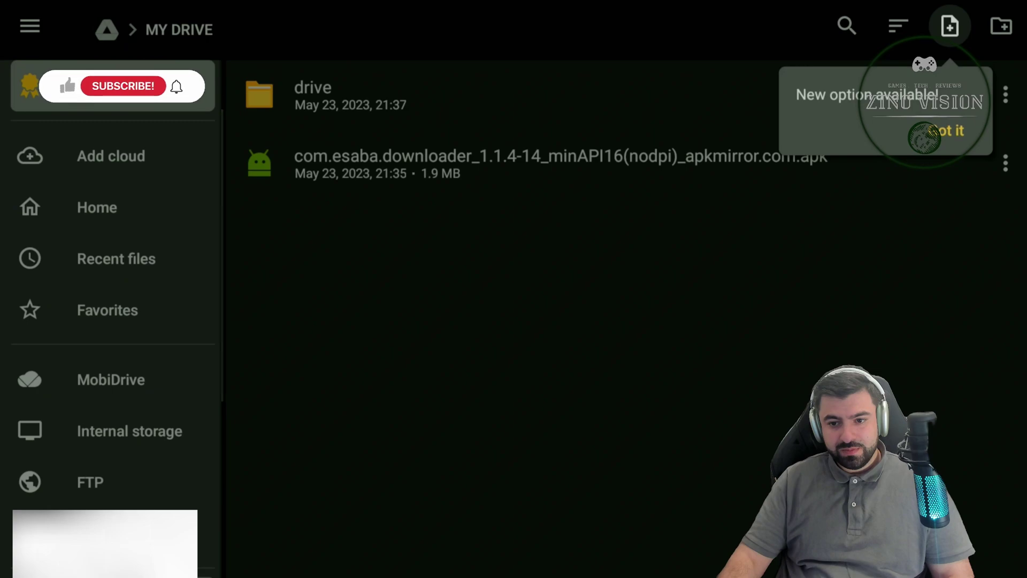
{"action": "key", "text": "Down"}
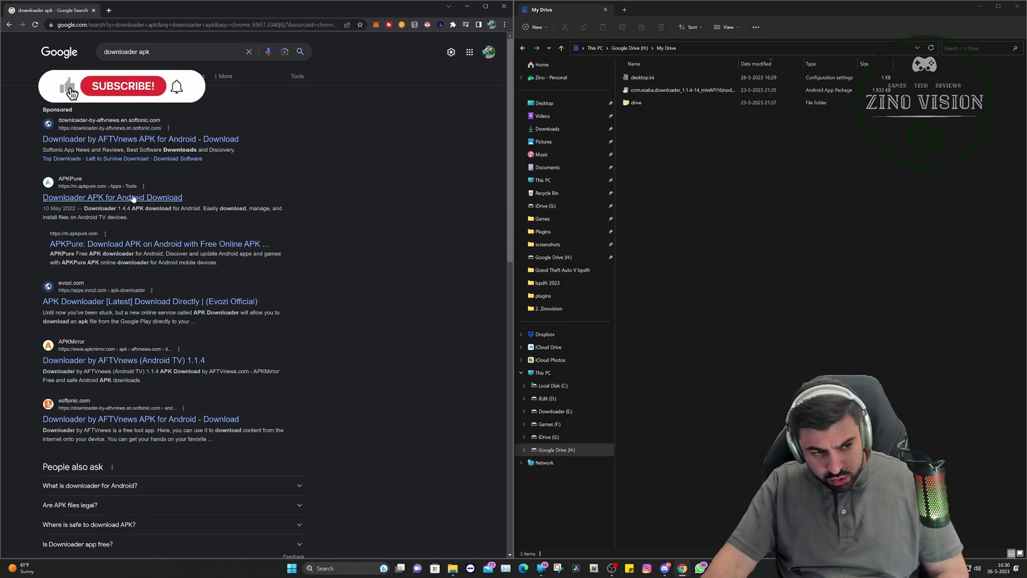
Switch to Chrome on the PC, download the Downloader 1.4.4 APK from APKPure and place it in Google Drive's My Drive folder
{"action": "left_click", "coordinate": [86, 197]}
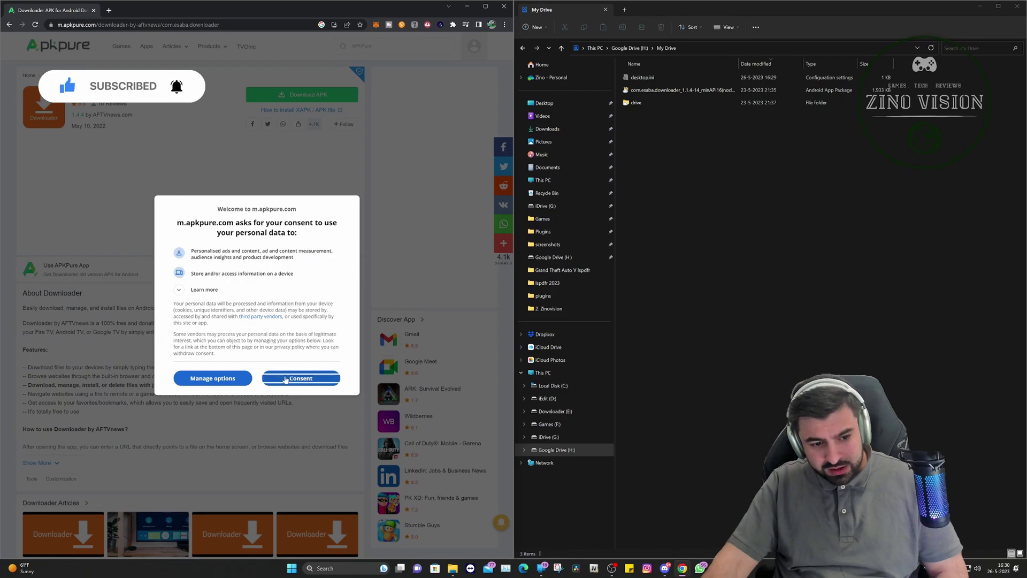
{"action": "left_click", "coordinate": [286, 378]}
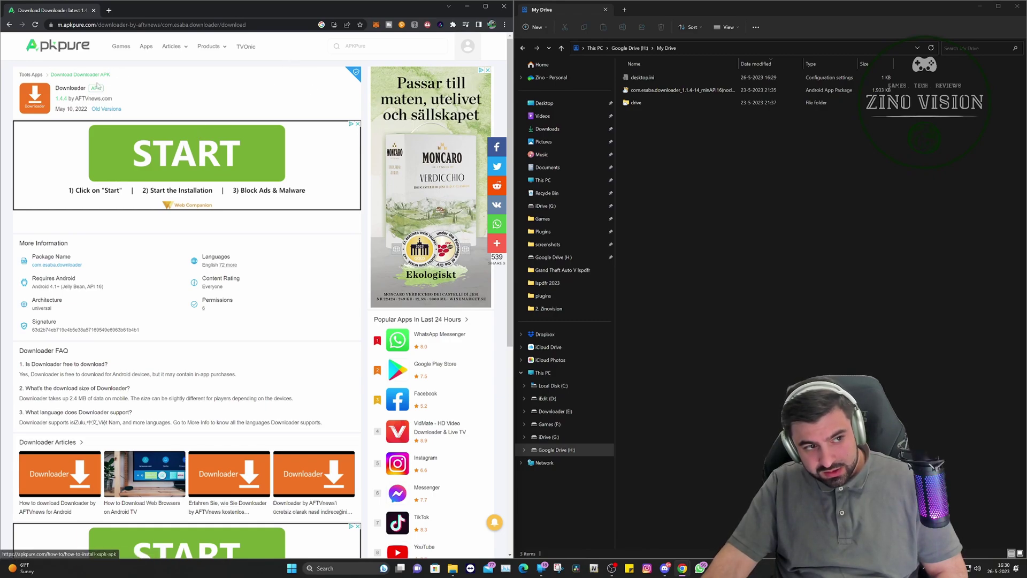
{"action": "scroll", "coordinate": [68, 184], "scroll_direction": "down", "scroll_amount": 4}
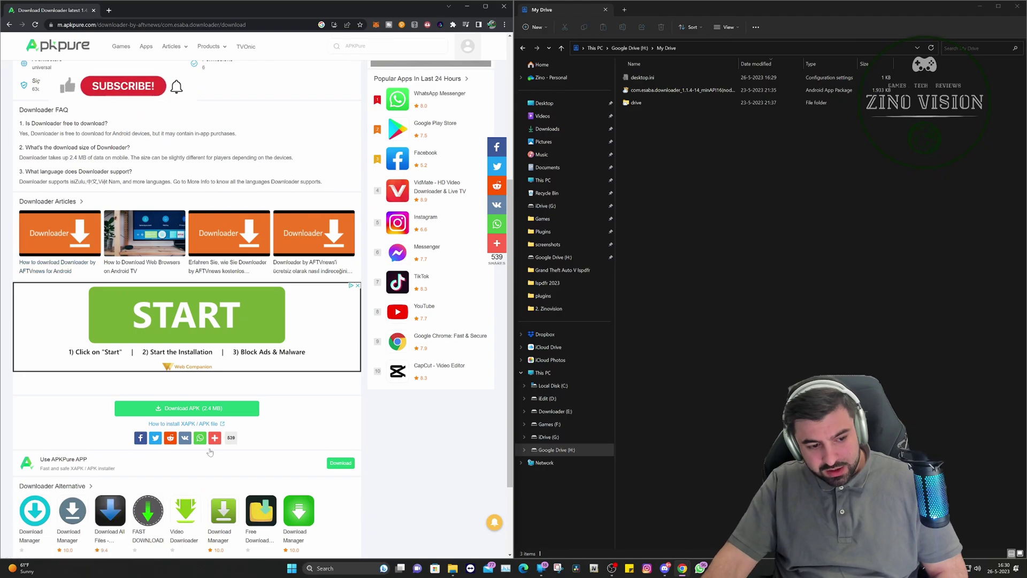
{"action": "left_click", "coordinate": [220, 410]}
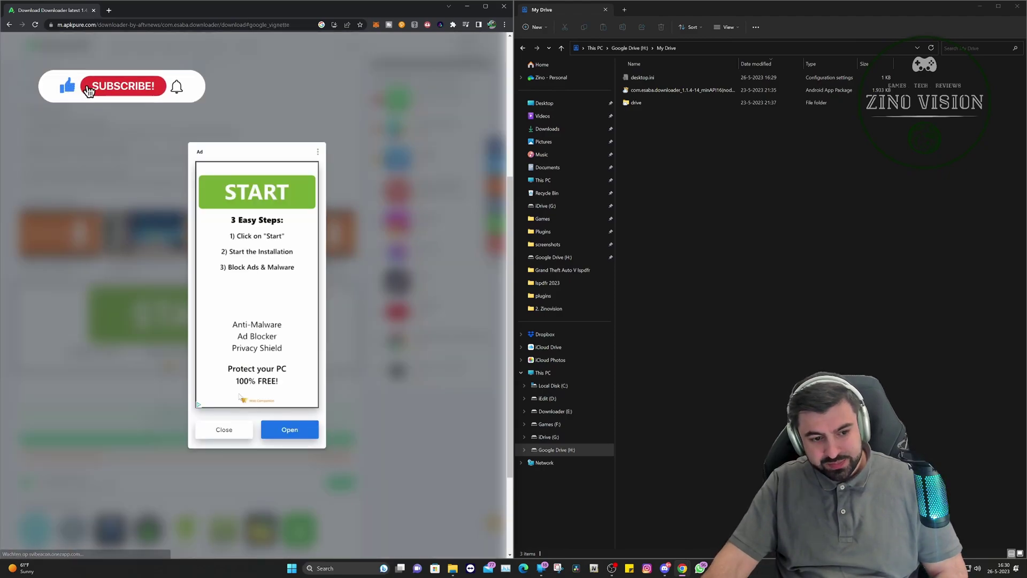
{"action": "left_click", "coordinate": [230, 429]}
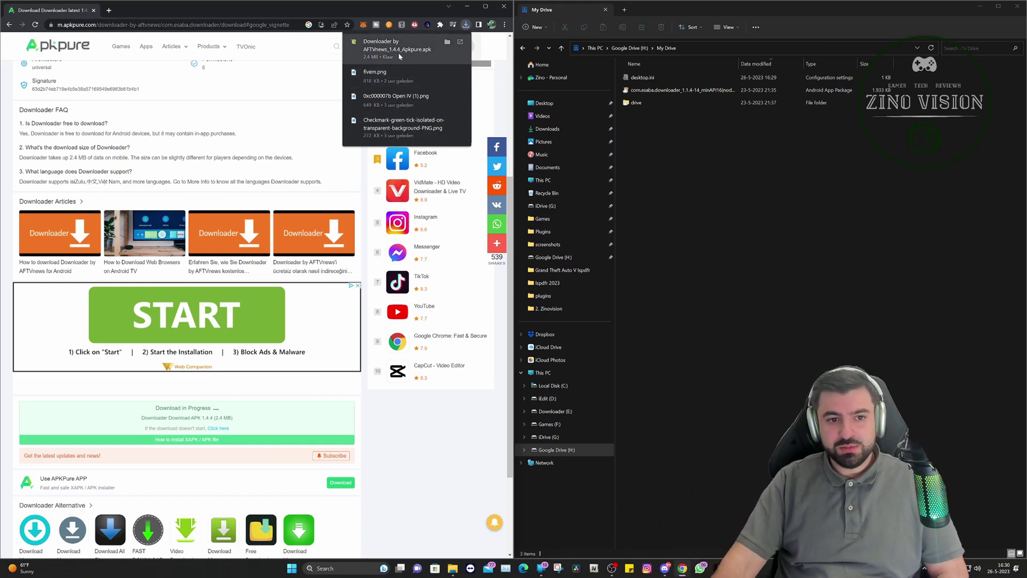
{"action": "left_click_drag", "start_coordinate": [383, 52], "coordinate": [716, 161]}
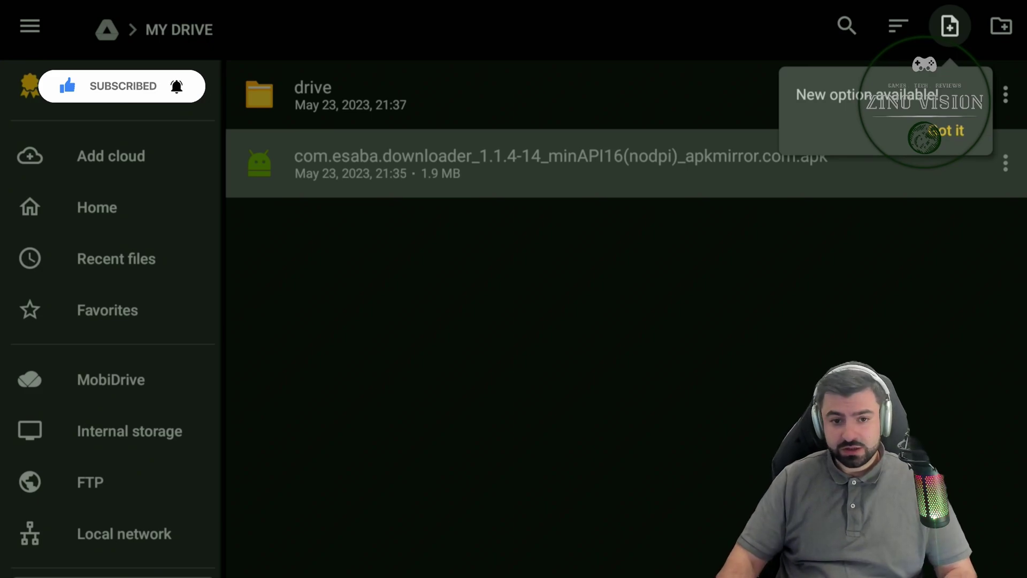
Back in File Commander on the TV, dismiss the new-option hint and open Downloader by AFTVnews_1.4.4_Apkpure.apk from My Drive
{"action": "key", "text": "Return"}
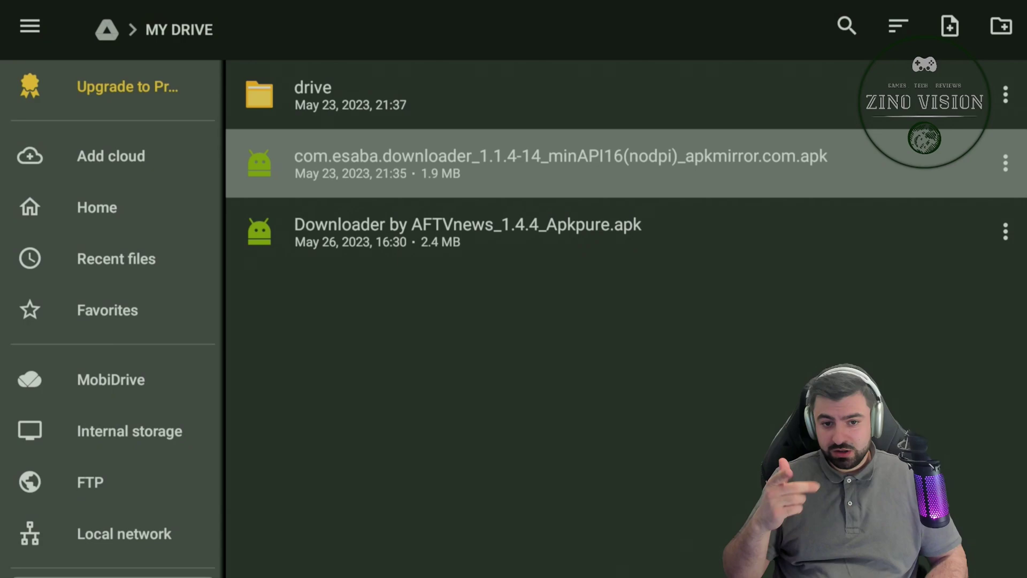
{"action": "left_click", "coordinate": [467, 231]}
{"action": "left_click", "coordinate": [560, 163]}
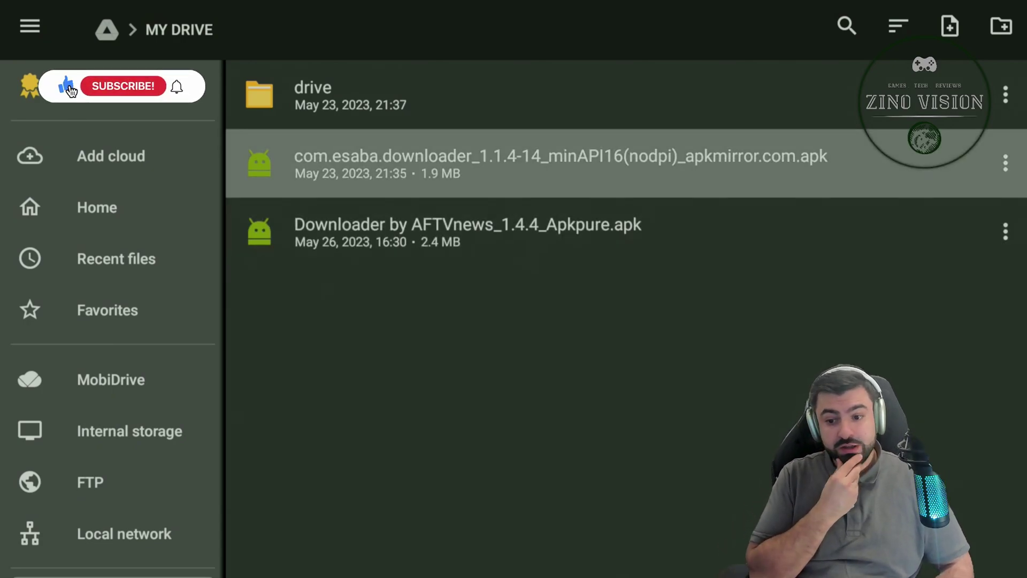
{"action": "left_click", "coordinate": [467, 231]}
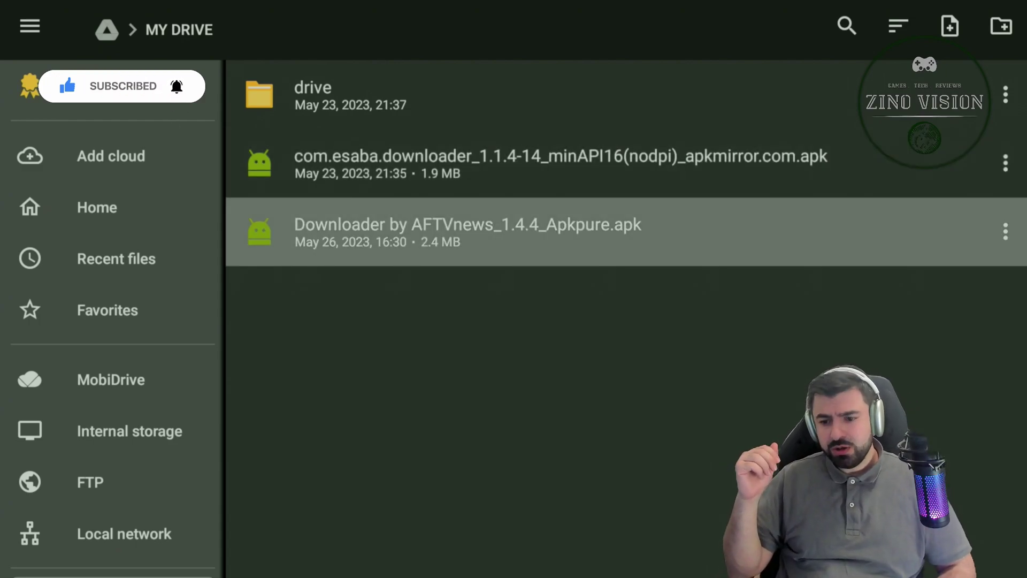
{"action": "key", "text": "Return"}
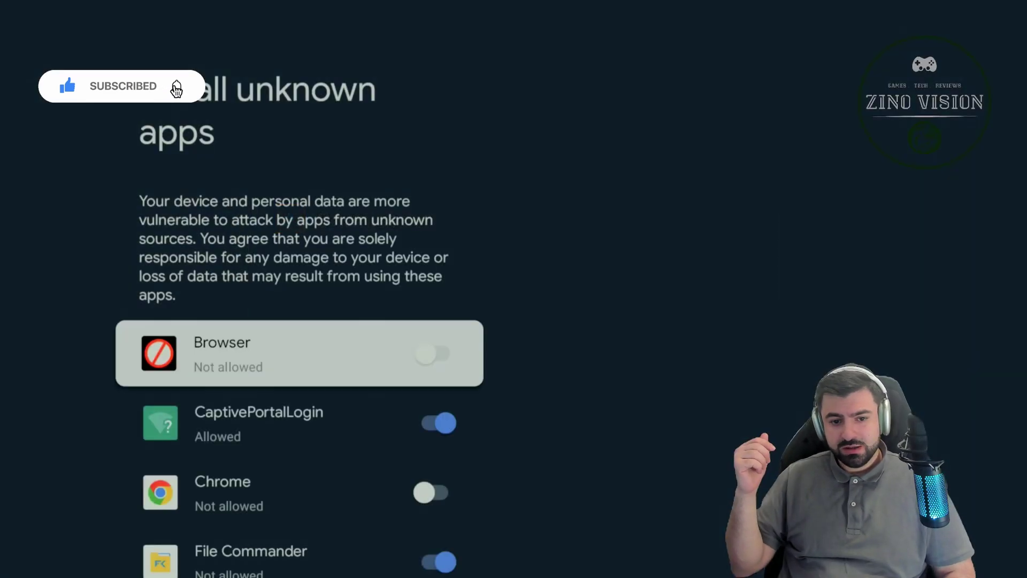
Allow File Commander to install unknown apps and return to the Downloader installation
{"action": "key", "text": "Down"}
{"action": "key", "text": "Down"}
{"action": "key", "text": "Down"}
{"action": "key", "text": "Down"}
{"action": "key", "text": "Down"}
{"action": "key", "text": "Up"}
{"action": "key", "text": "Up"}
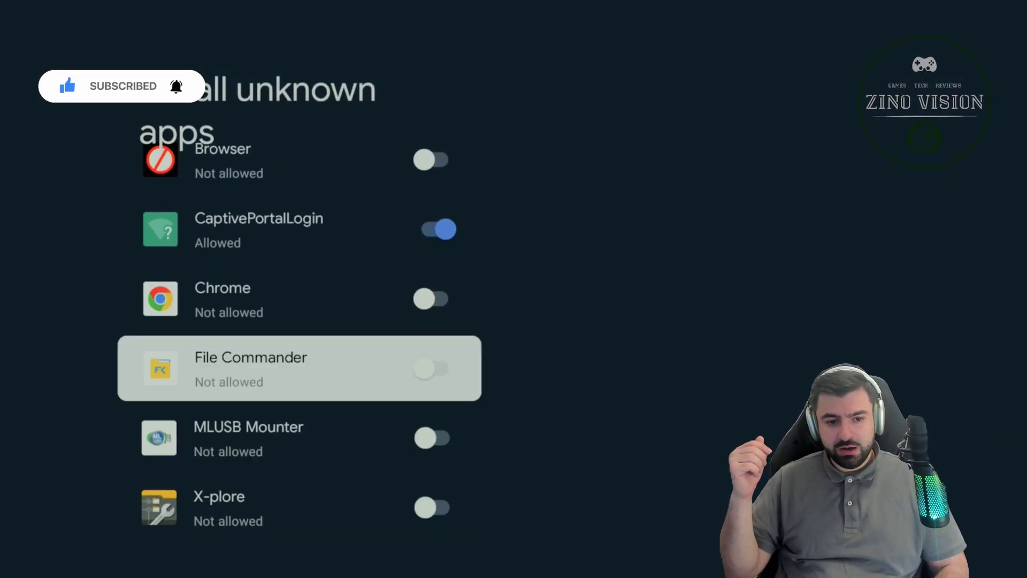
{"action": "key", "text": "Up"}
{"action": "key", "text": "Down"}
{"action": "key", "text": "Return"}
{"action": "key", "text": "Escape"}
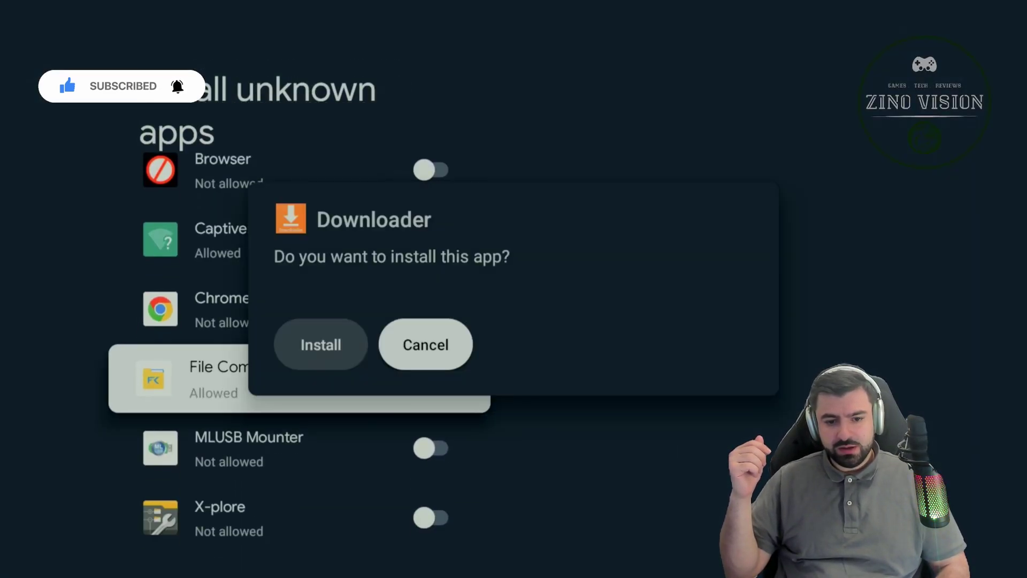
Install the Downloader app and open it once installation is complete
{"action": "key", "text": "Left"}
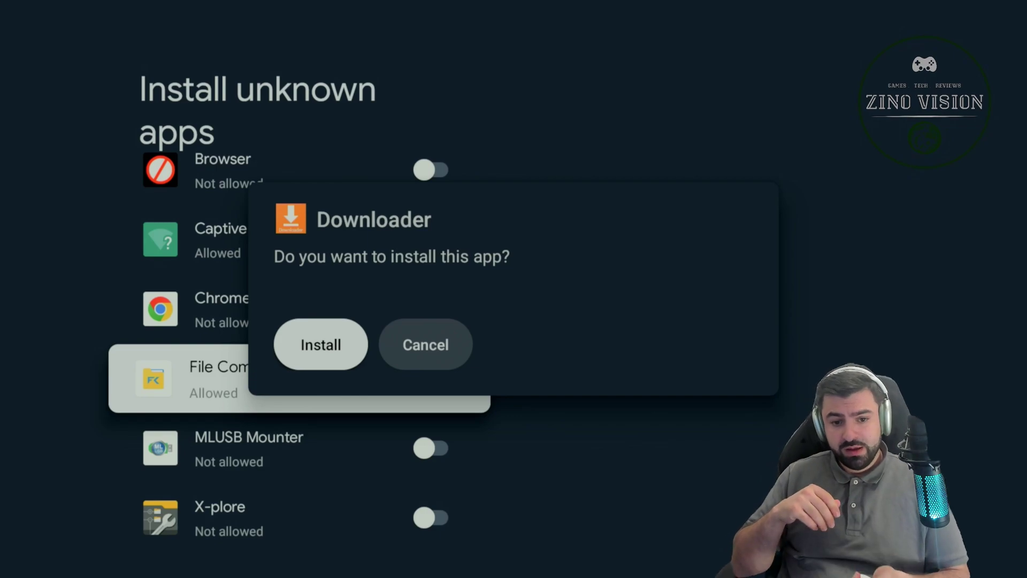
{"action": "key", "text": "Return"}
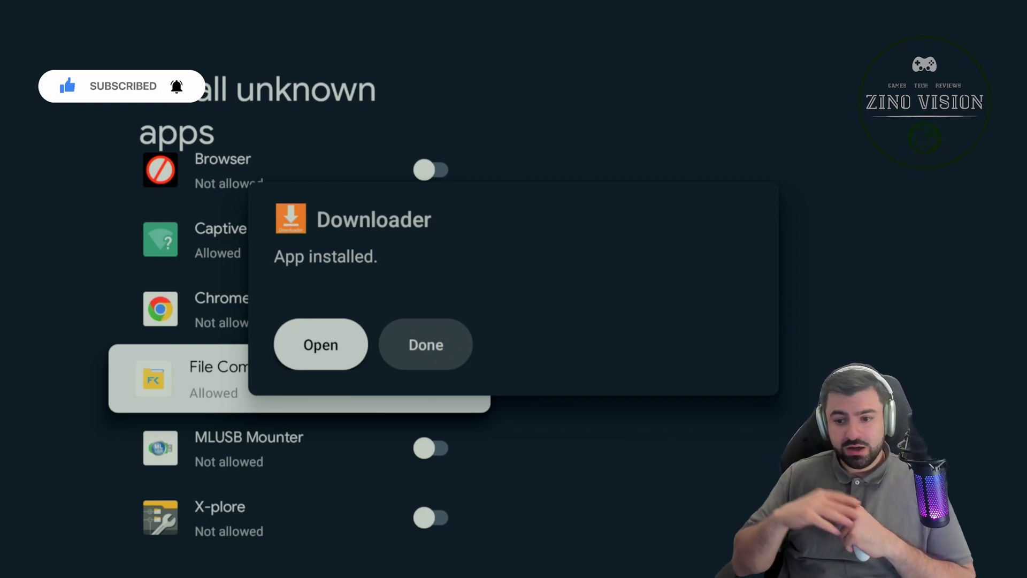
{"action": "key", "text": "Return"}
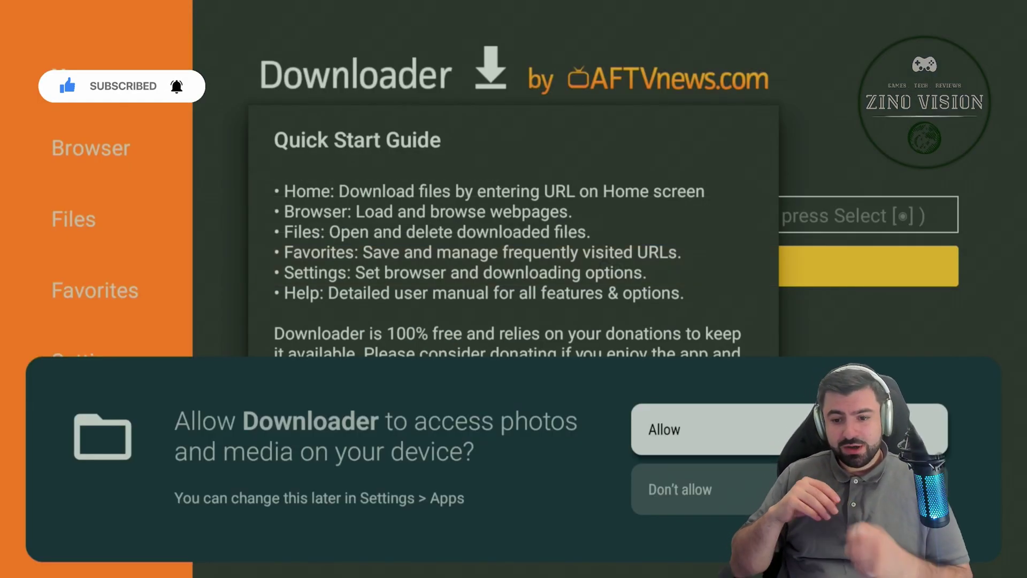
Allow Downloader to access photos and media on the device and dismiss its Quick Start Guide
{"action": "key", "text": "Return"}
{"action": "key", "text": "Return"}
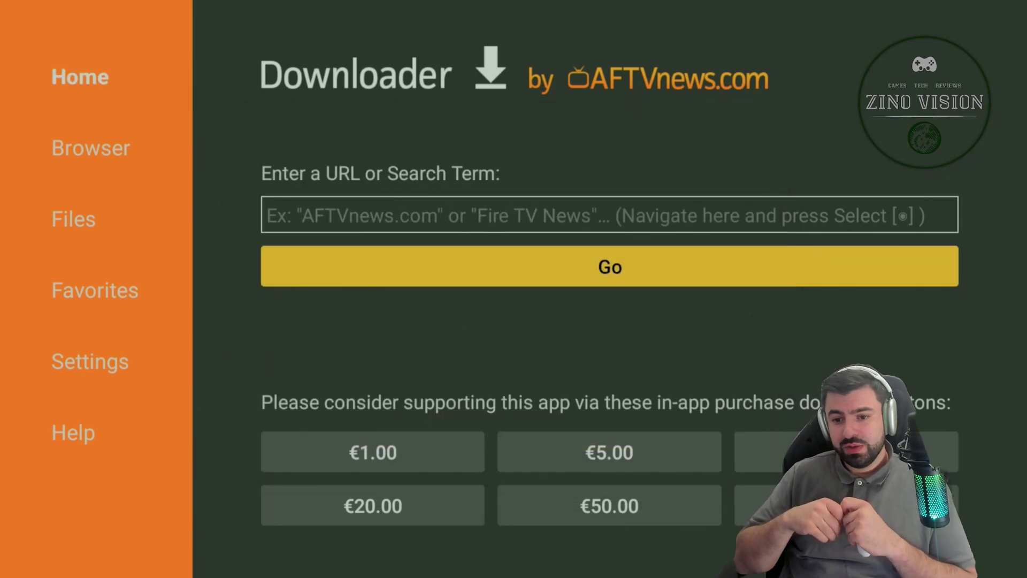